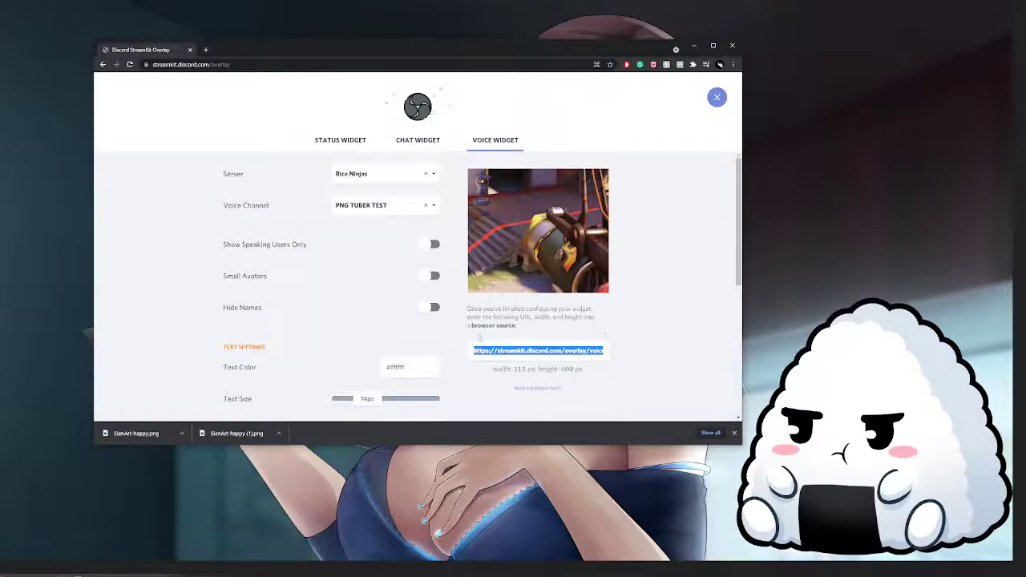
# Copy the voice widget's overlay URL for the PNG TUBER TEST channel
pyautogui.rightClick(511, 350)
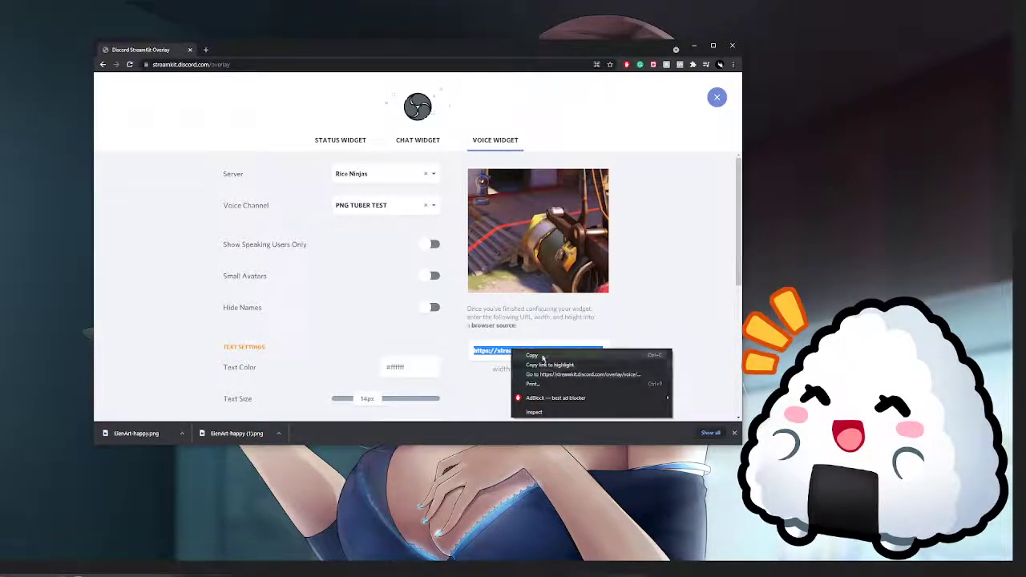
pyautogui.click(543, 358)
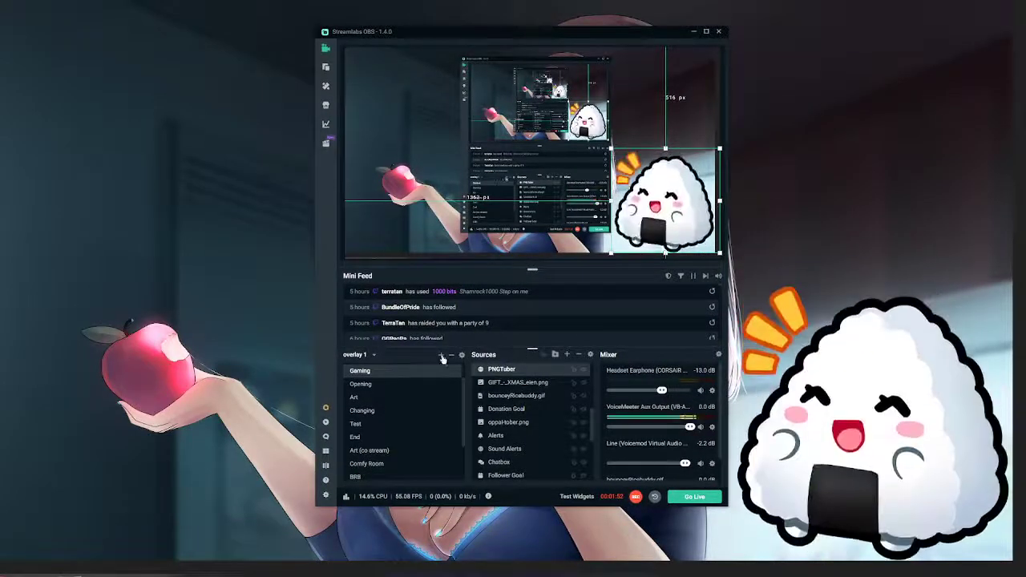
# In Streamlabs OBS, add a new browser source named TEST PNGTUBER and set its URL to the copied widget link
pyautogui.click(566, 355)
pyautogui.doubleClick(335, 275)
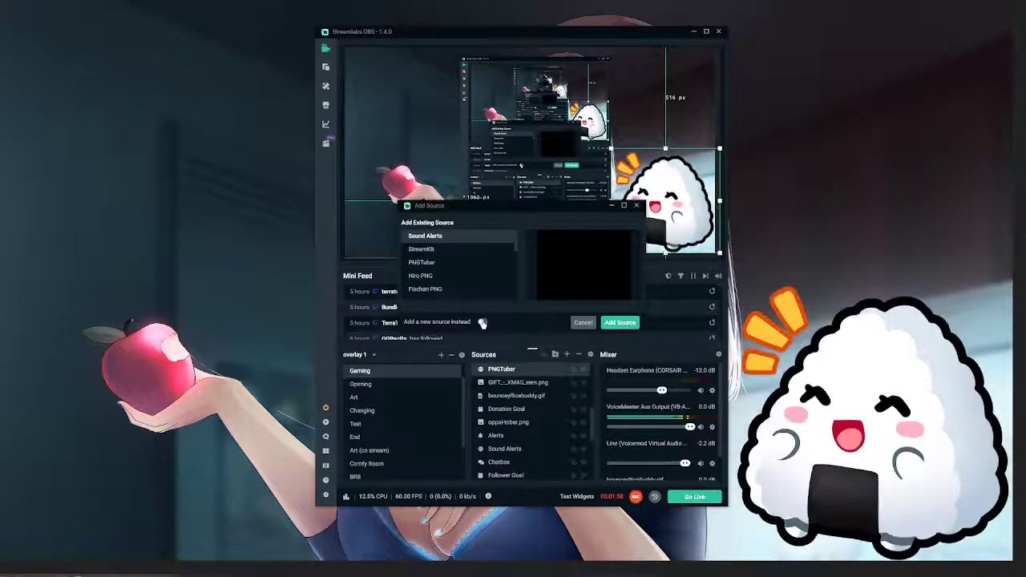
pyautogui.click(482, 321)
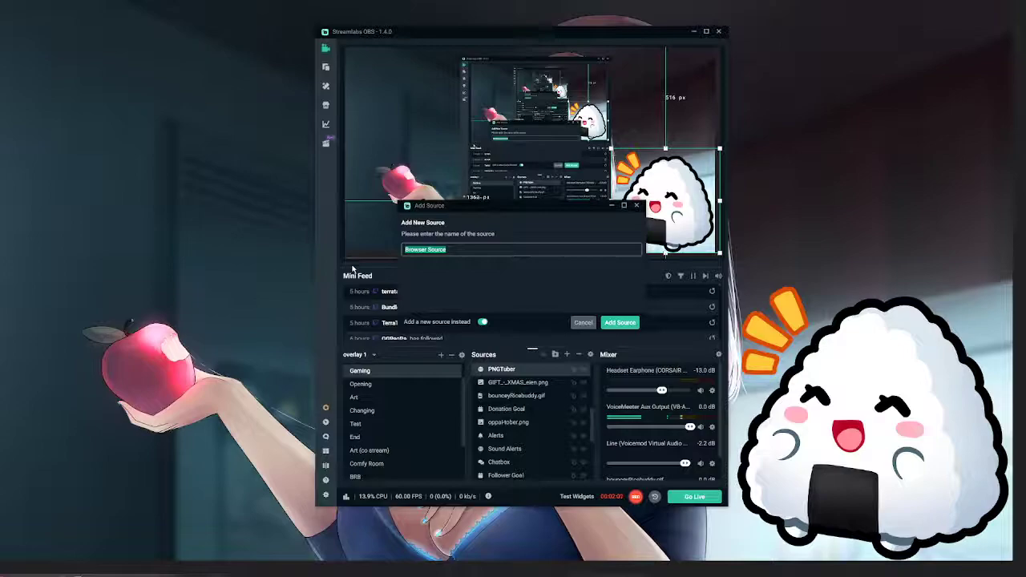
pyautogui.write('TEST PE')
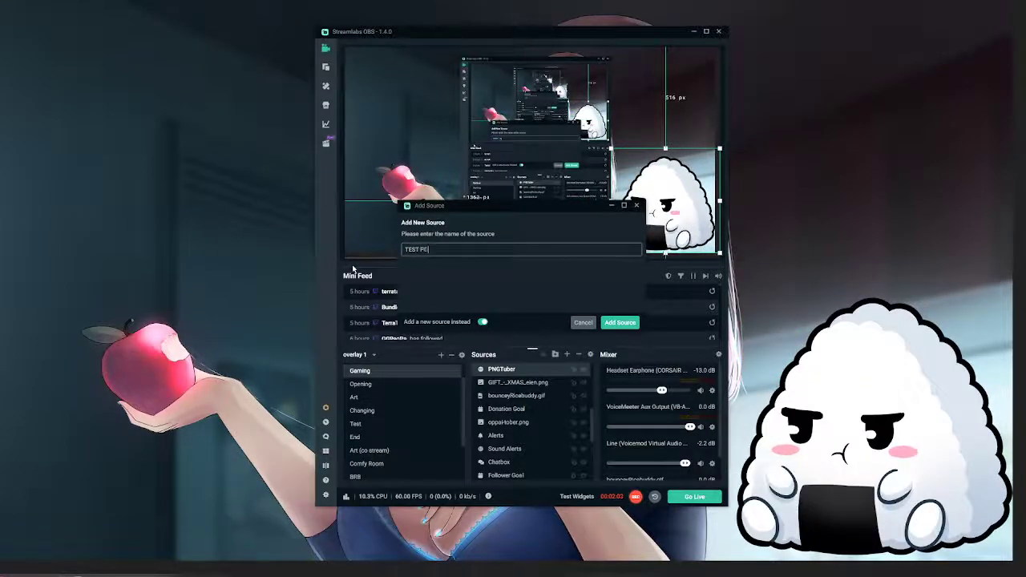
pyautogui.write('GTUBER')
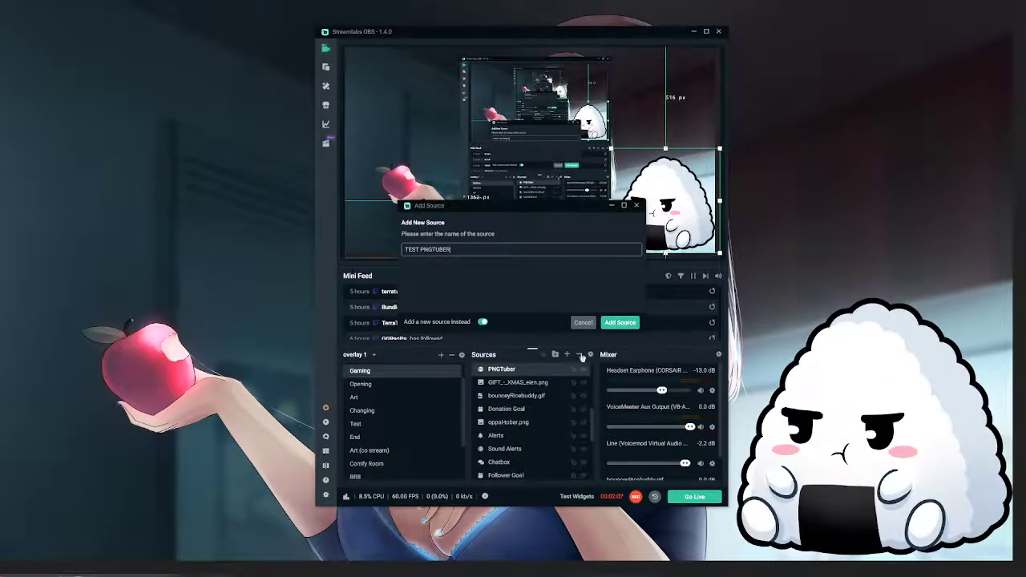
pyautogui.click(619, 324)
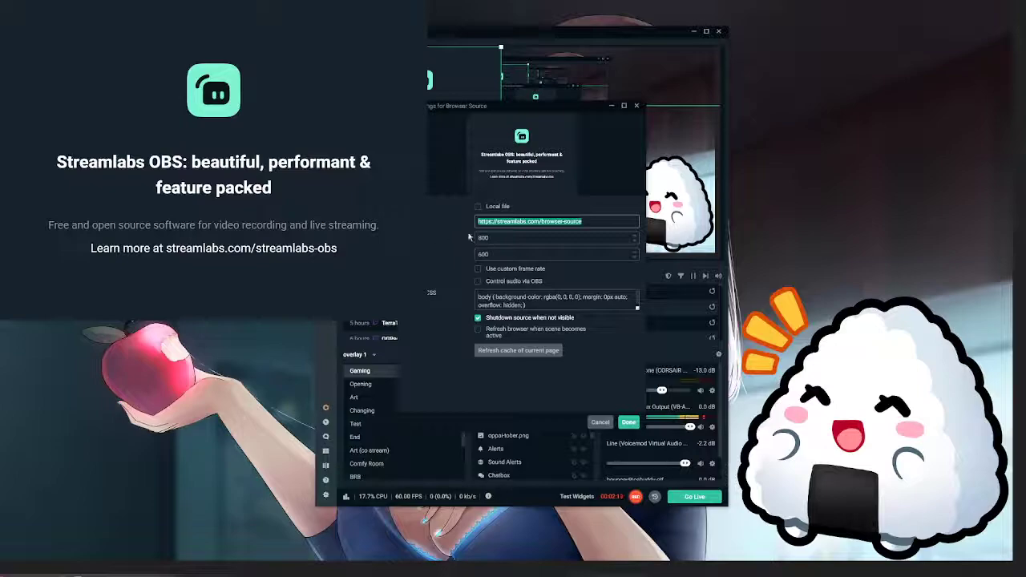
pyautogui.hotkey('ctrl', 'v')
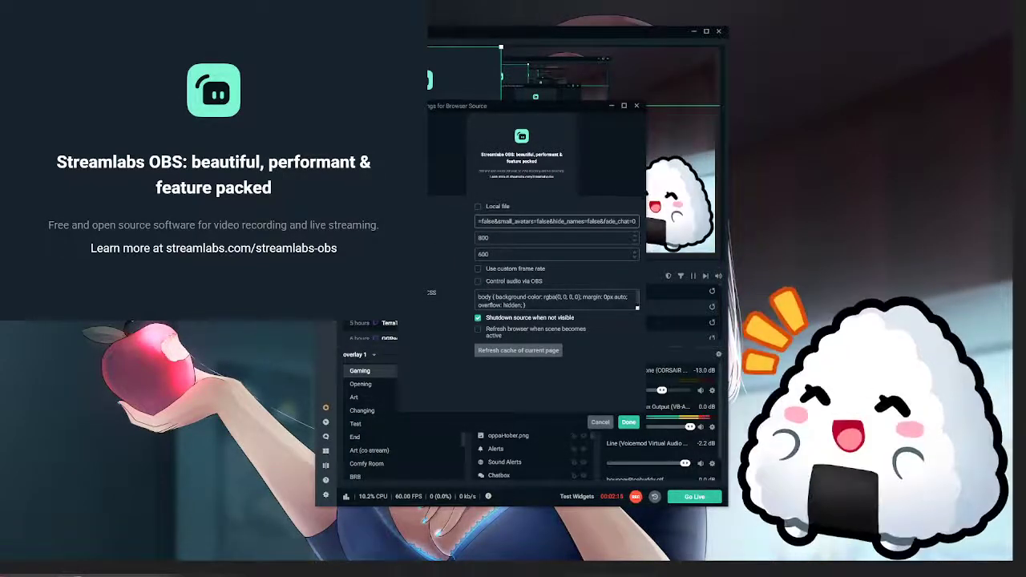
# Copy the own user ID from the Discord member list and replace the ID HERE placeholder in the Notepad CSS with it
pyautogui.moveTo(1, 241); pyautogui.dragTo(244, 99)
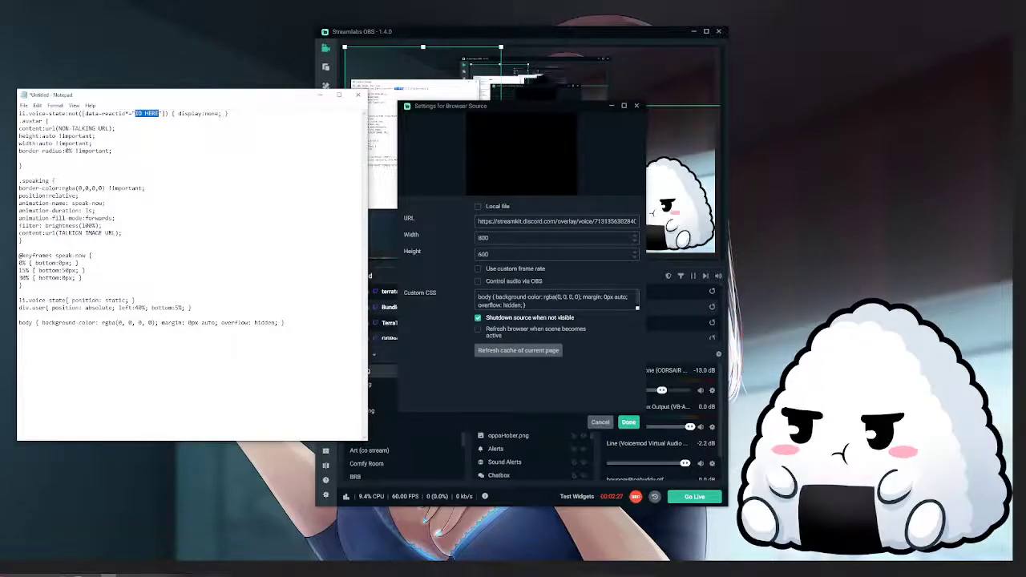
pyautogui.hotkey('alt', 'Tab')
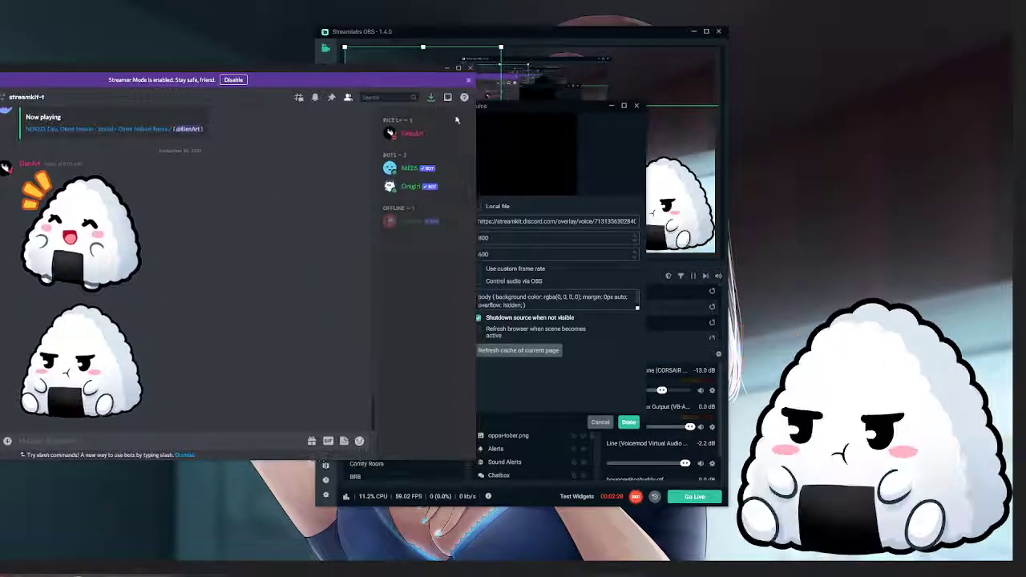
pyautogui.rightClick(411, 137)
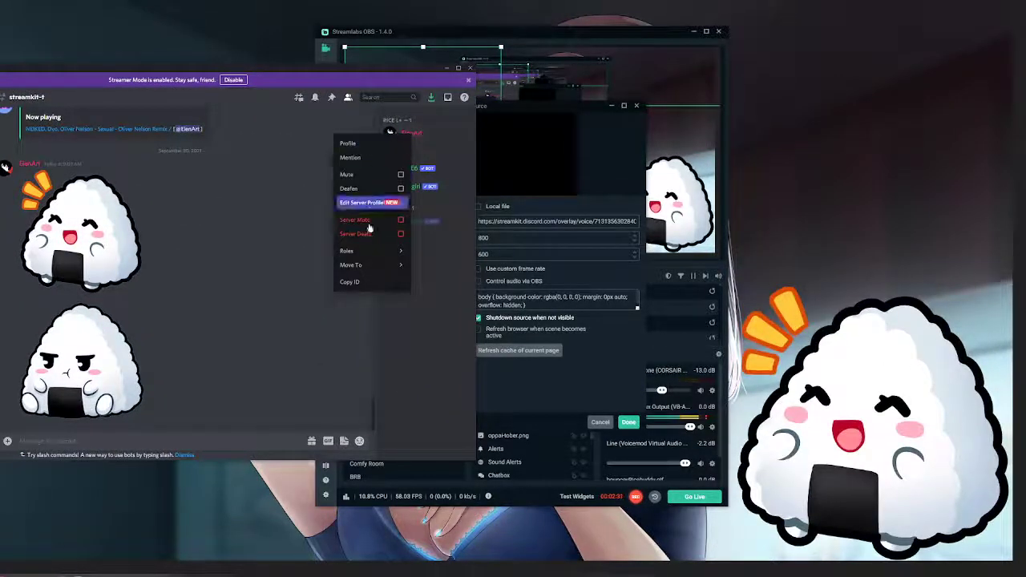
pyautogui.click(370, 280)
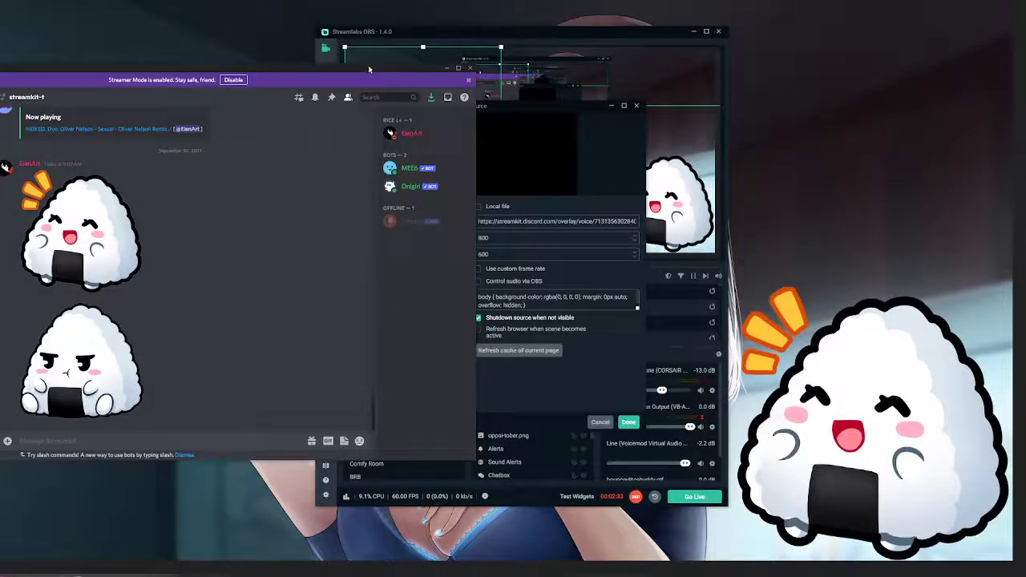
pyautogui.hotkey('alt', 'Tab')
pyautogui.click(134, 113)
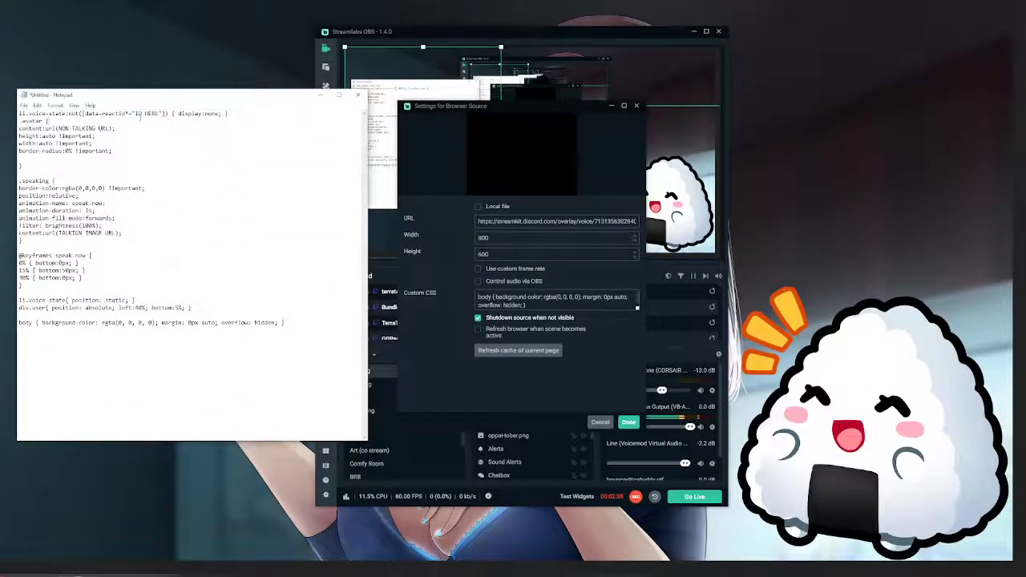
pyautogui.moveTo(135, 113); pyautogui.dragTo(158, 114)
pyautogui.hotkey('ctrl', 'v')
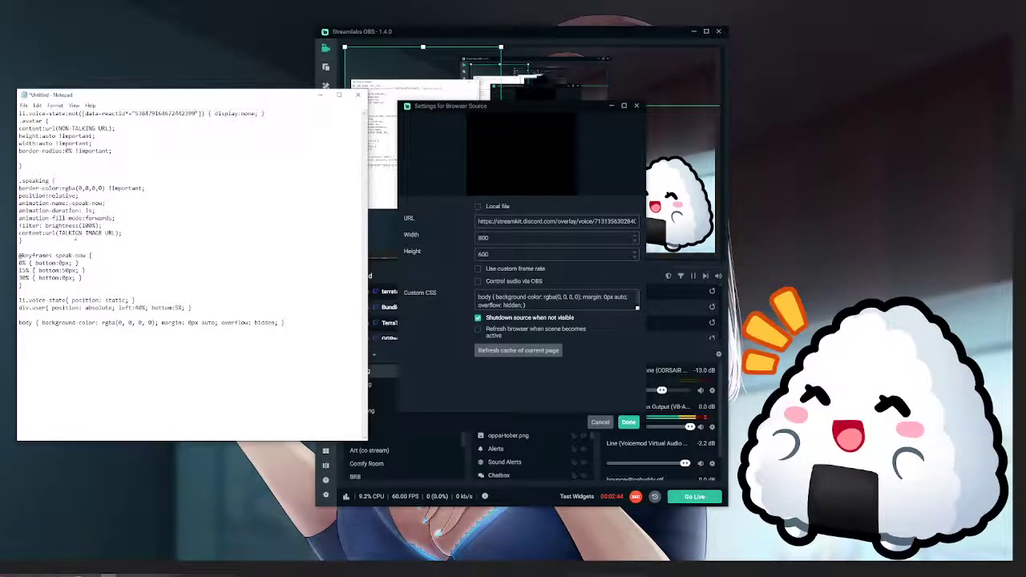
# Correct the misspelled image placeholder in the .speaking block to TALKING IMAGE URL
pyautogui.moveTo(71, 233); pyautogui.dragTo(111, 233)
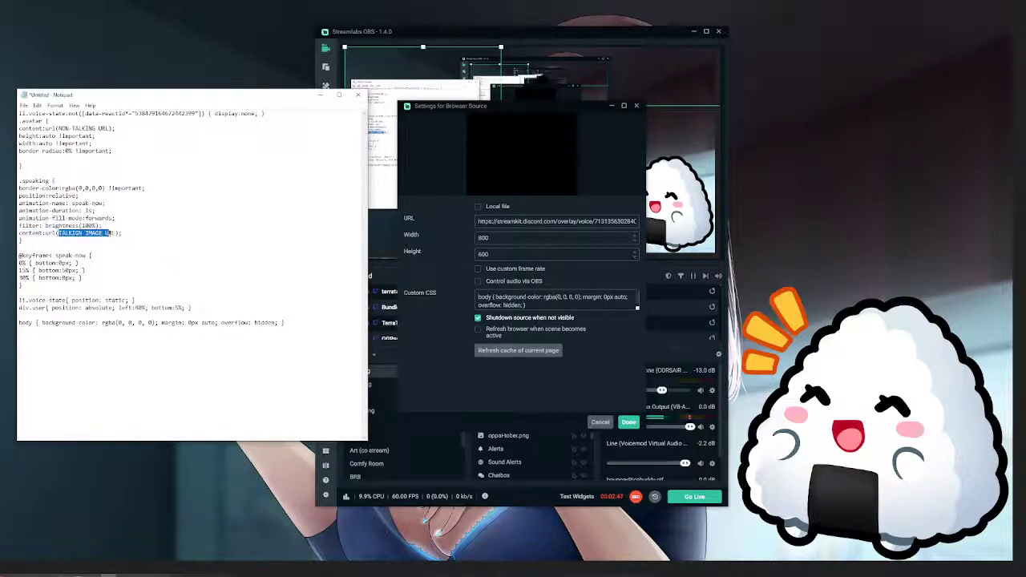
pyautogui.moveTo(58, 128); pyautogui.dragTo(106, 128)
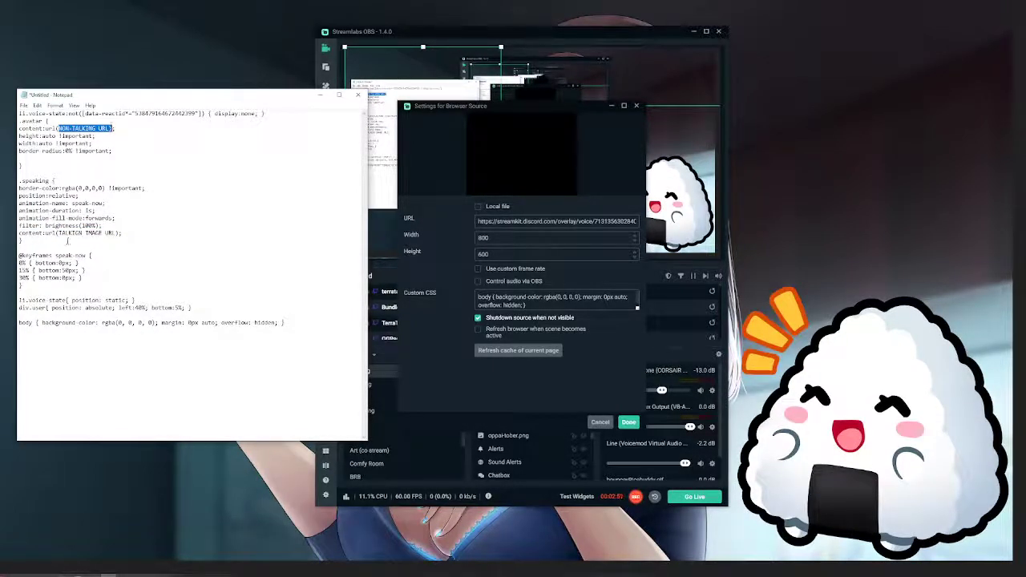
pyautogui.moveTo(61, 233); pyautogui.dragTo(115, 233)
pyautogui.click(78, 233)
pyautogui.press('Delete')
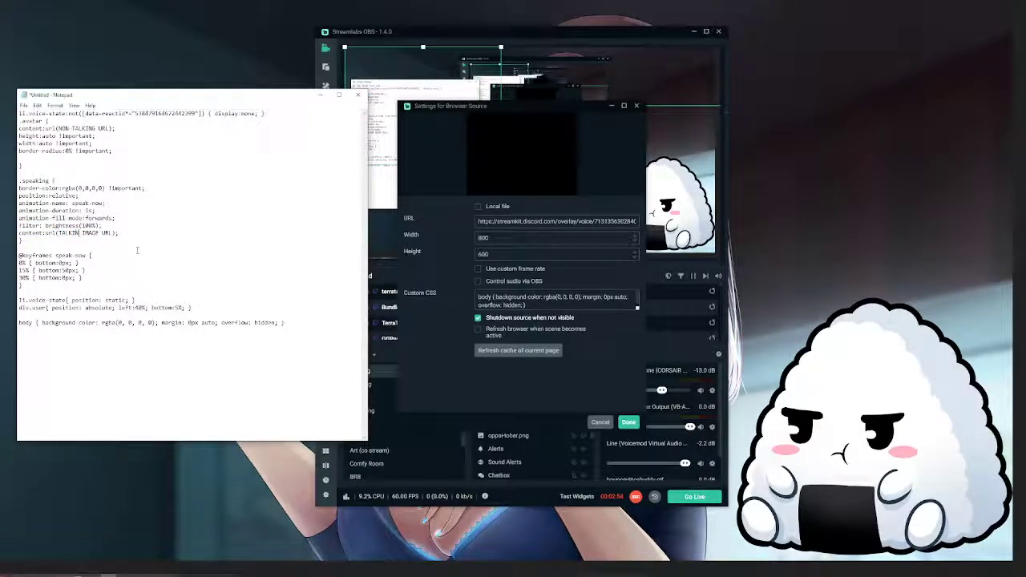
pyautogui.moveTo(118, 233); pyautogui.dragTo(58, 234)
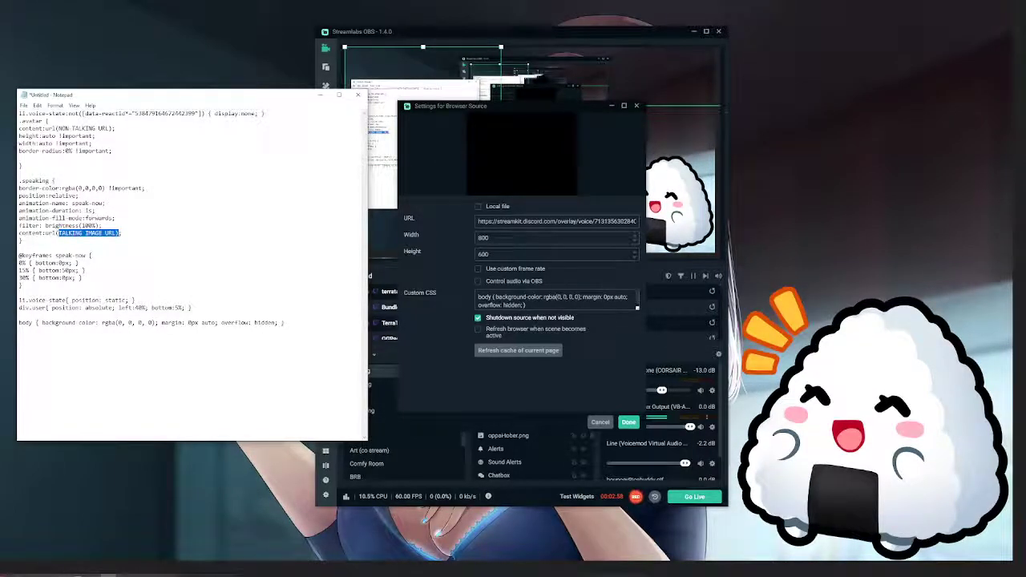
# Copy the link of the happy rice ball image in Discord and replace the TALKING IMAGE URL placeholder in Notepad with it
pyautogui.moveTo(4, 200); pyautogui.dragTo(698, 70)
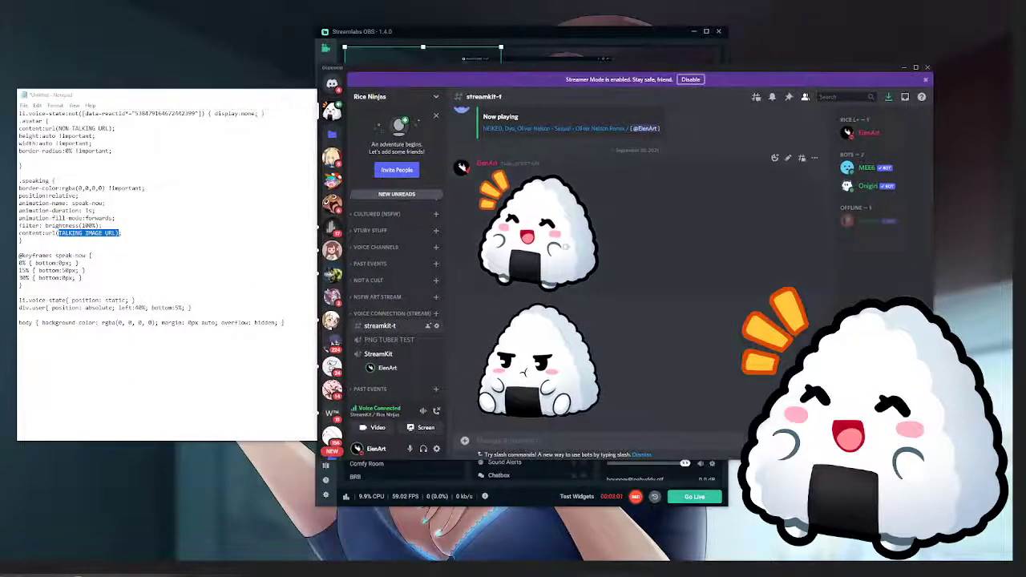
pyautogui.click(574, 230)
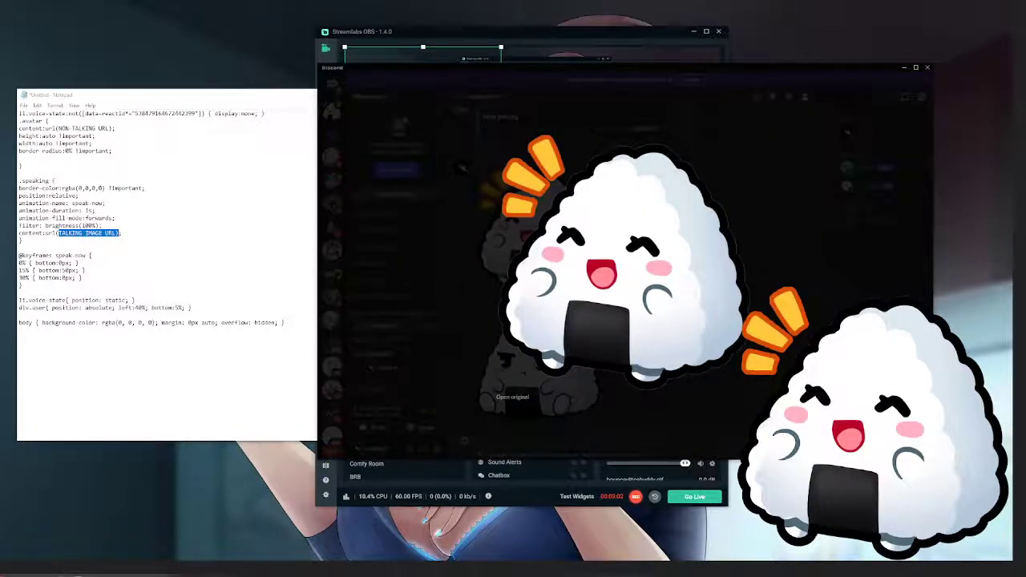
pyautogui.rightClick(642, 263)
pyautogui.click(480, 273)
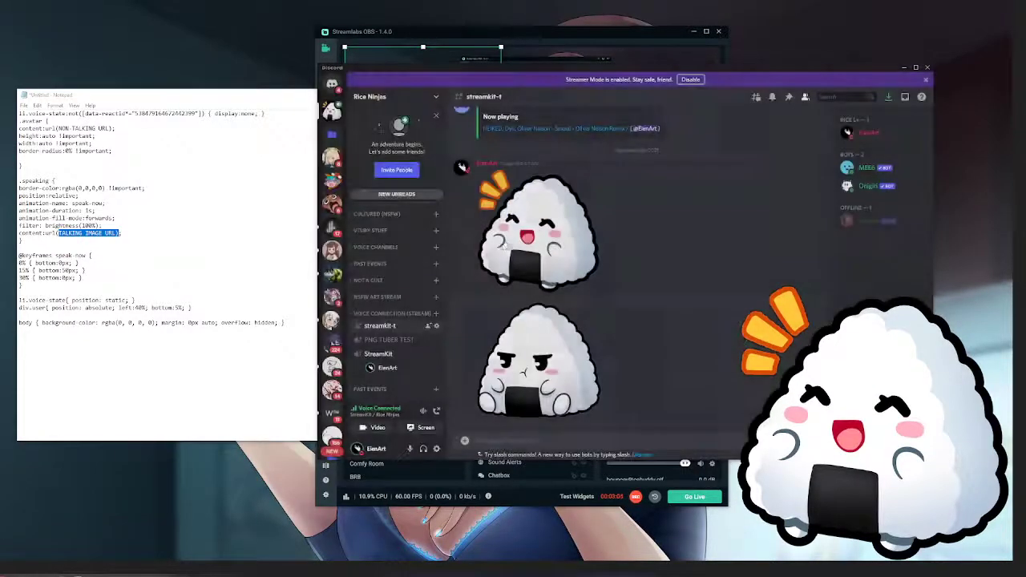
pyautogui.click(504, 246)
pyautogui.rightClick(660, 280)
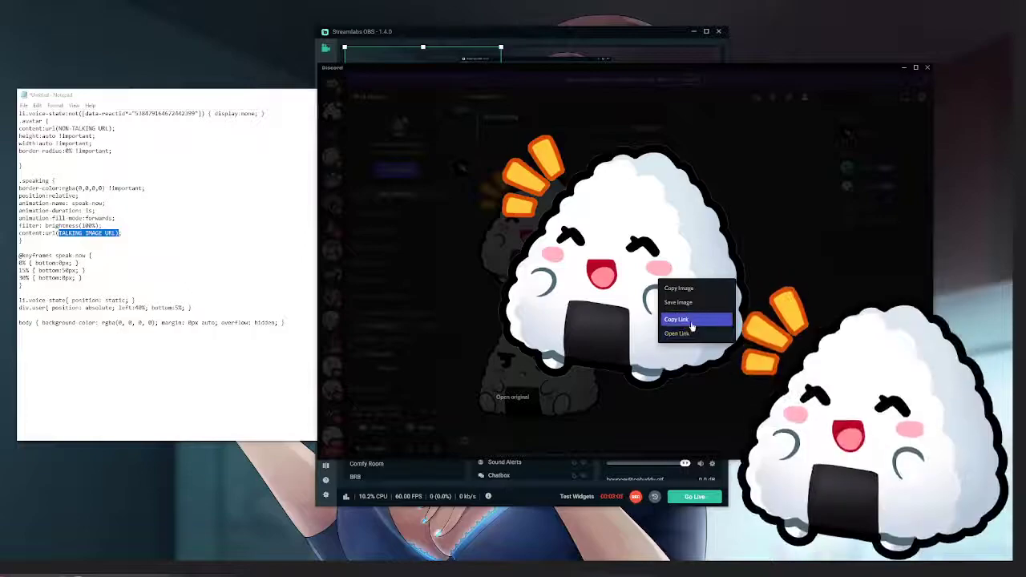
pyautogui.click(692, 320)
pyautogui.click(58, 232)
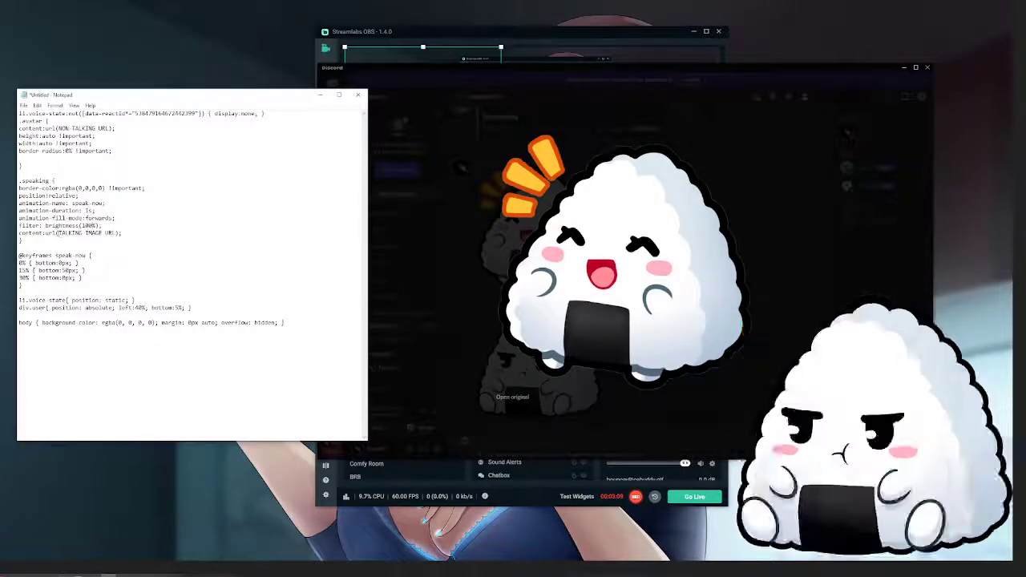
pyautogui.moveTo(72, 233); pyautogui.dragTo(116, 233)
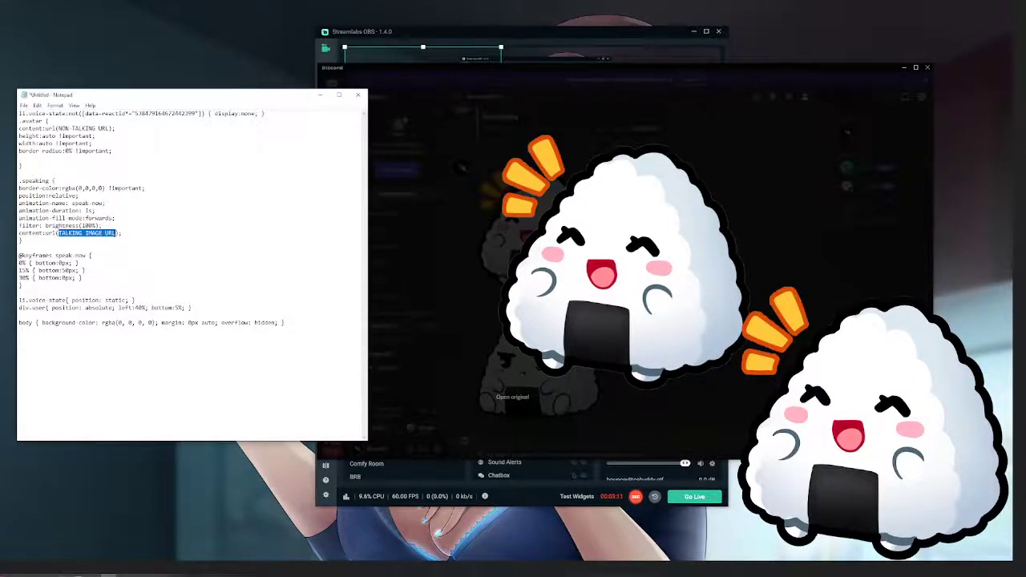
pyautogui.hotkey('ctrl', 'v')
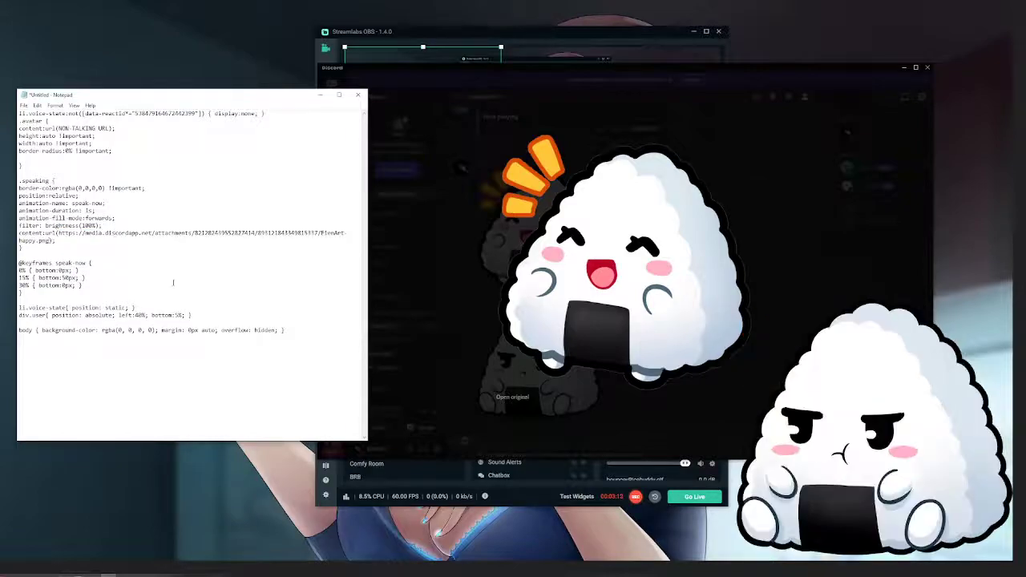
# Copy the link of the pouting rice ball image in Discord and replace NON-TALKING URL in the .avatar block with it
pyautogui.click(768, 278)
pyautogui.click(578, 314)
pyautogui.rightClick(603, 253)
pyautogui.click(629, 297)
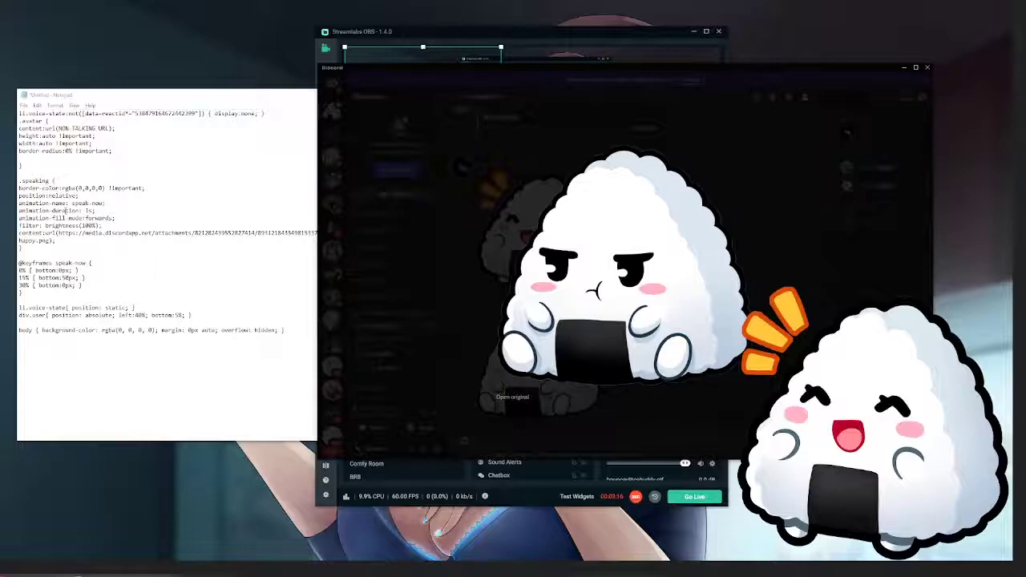
pyautogui.click(58, 128)
pyautogui.moveTo(58, 128); pyautogui.dragTo(103, 128)
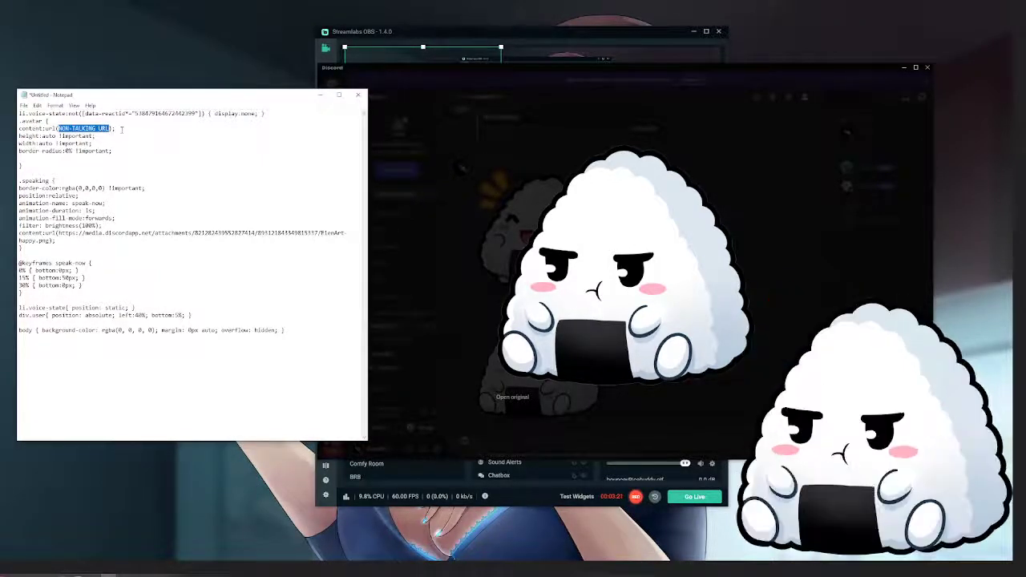
pyautogui.hotkey('ctrl', 'v')
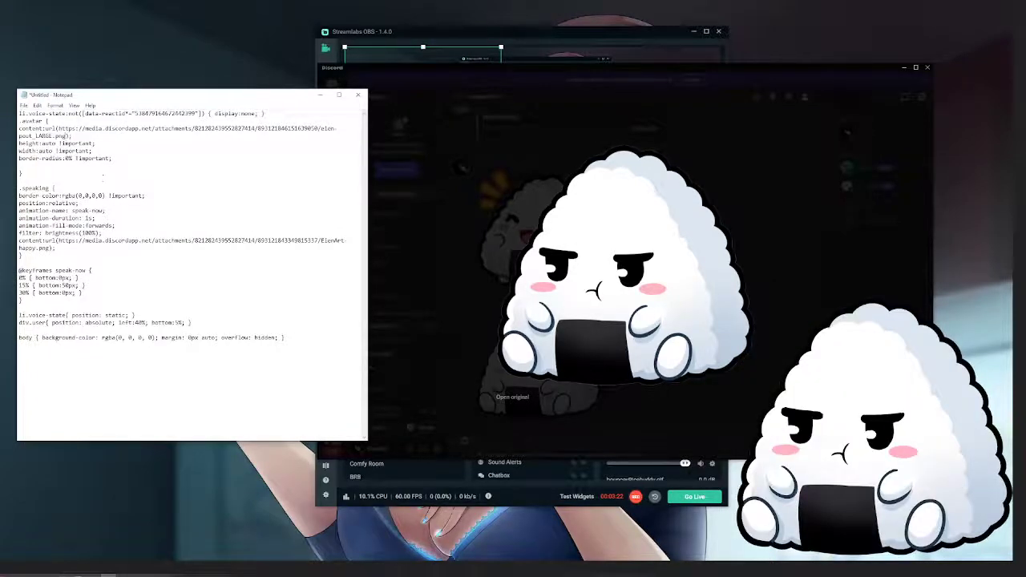
# Copy the complete CSS from Notepad, replace the browser source's Custom CSS with it, and save the source settings
pyautogui.moveTo(329, 95); pyautogui.dragTo(189, 76)
pyautogui.moveTo(479, 74); pyautogui.dragTo(795, 138)
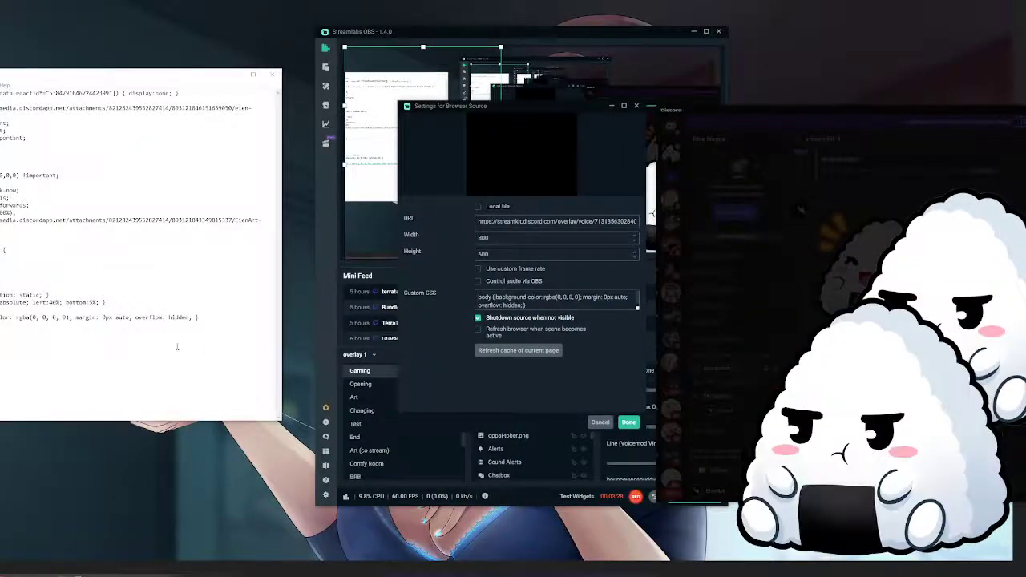
pyautogui.click(251, 410)
pyautogui.hotkey('ctrl', 'a')
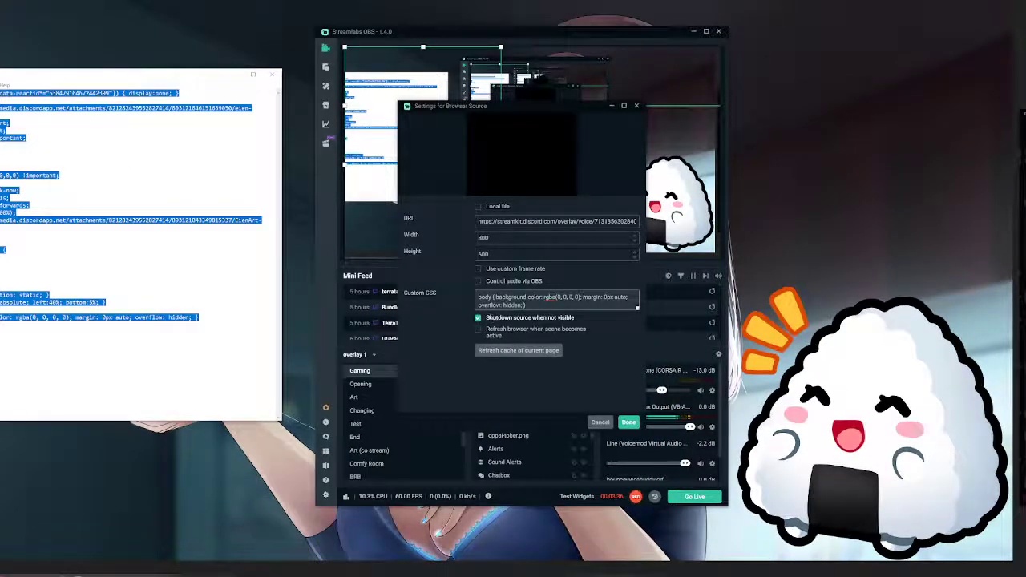
pyautogui.hotkey('ctrl', 'a')
pyautogui.hotkey('ctrl', 'v')
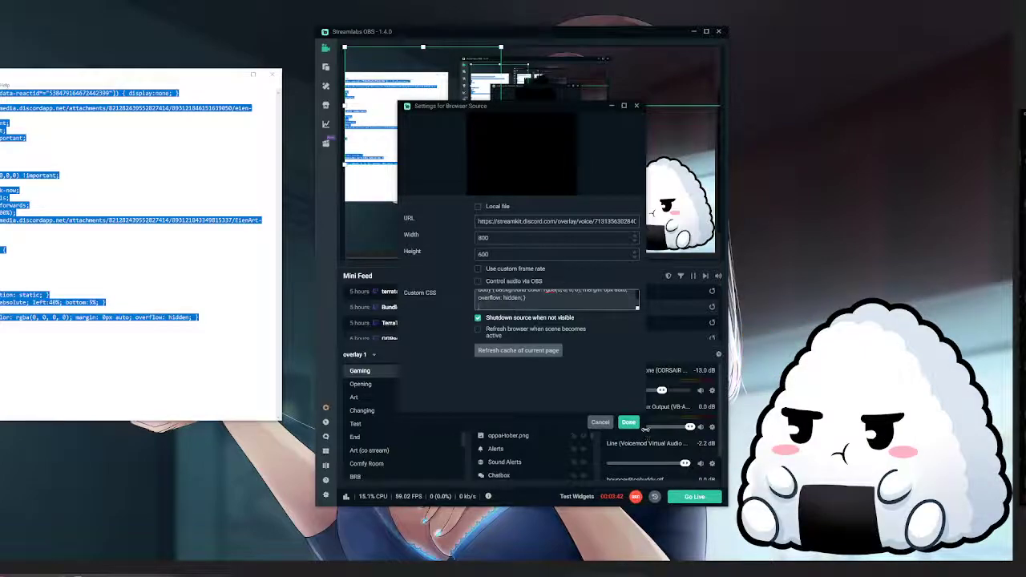
pyautogui.click(630, 422)
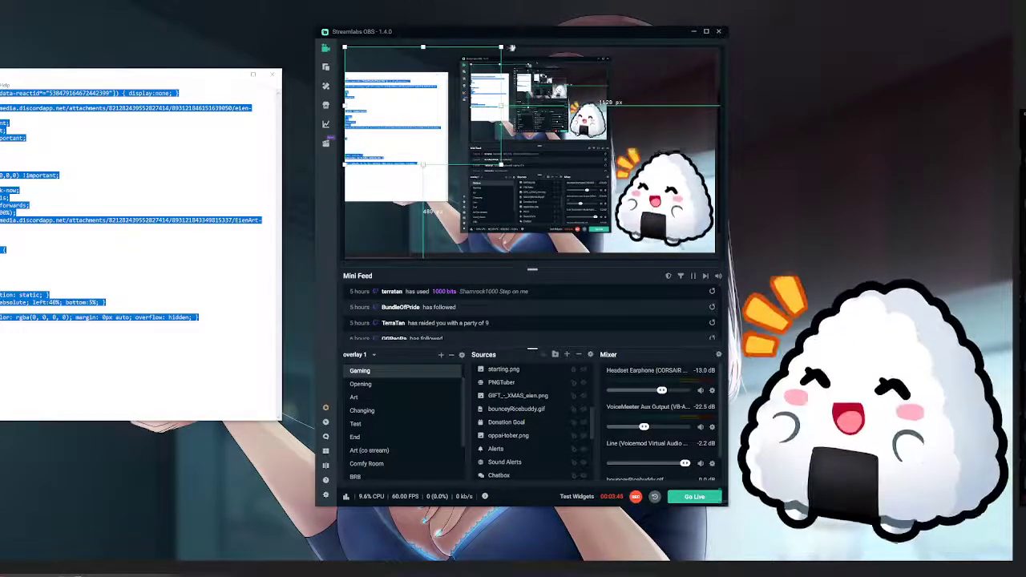
# Move the Streamlabs OBS window aside, reopen the TEST PNGTUBER source's settings, and place the dialog clear of the main window
pyautogui.moveTo(539, 32); pyautogui.dragTo(832, 4)
pyautogui.moveTo(528, 106); pyautogui.dragTo(370, 55)
pyautogui.click(472, 372)
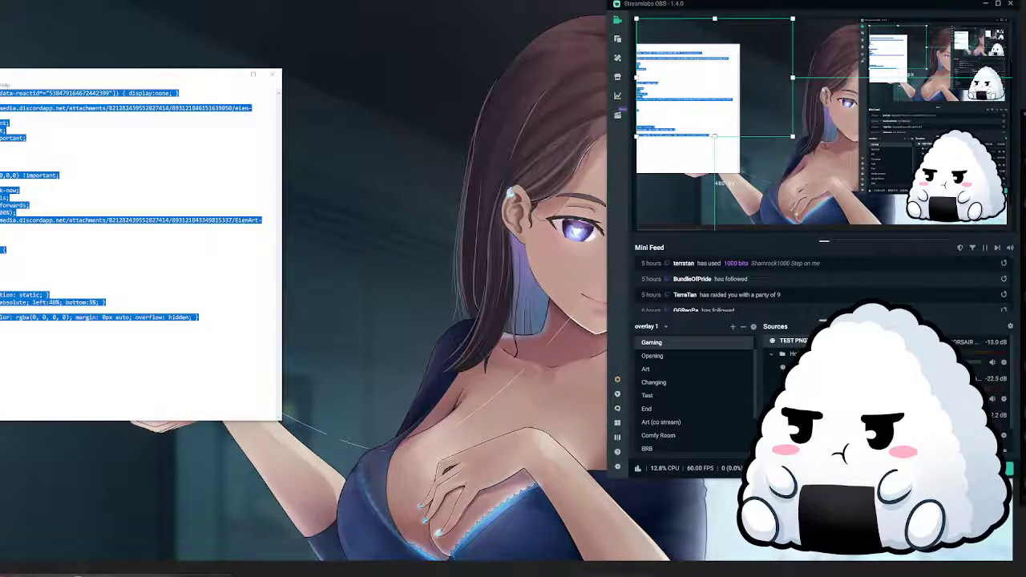
pyautogui.doubleClick(795, 340)
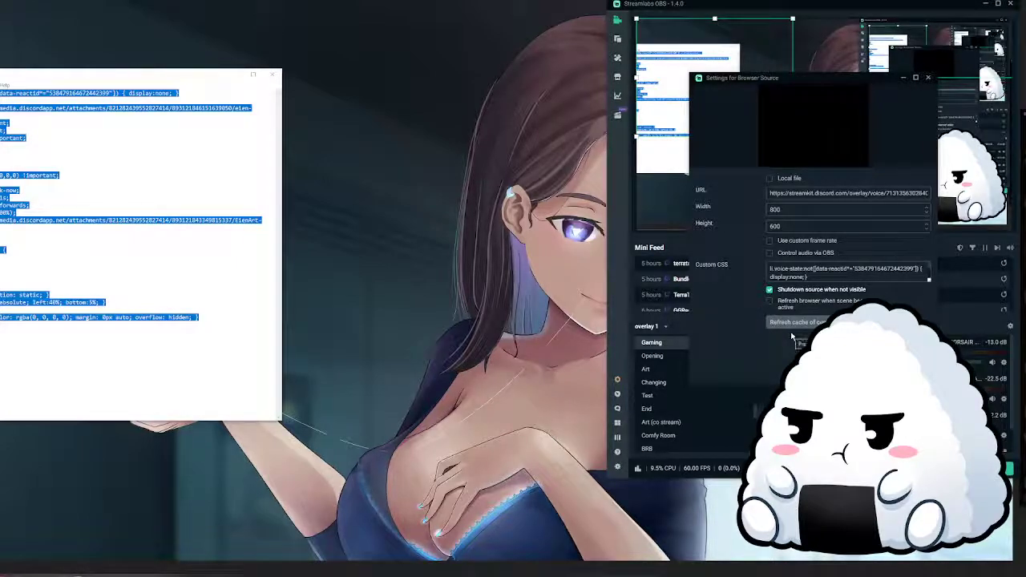
pyautogui.moveTo(853, 84); pyautogui.dragTo(502, 113)
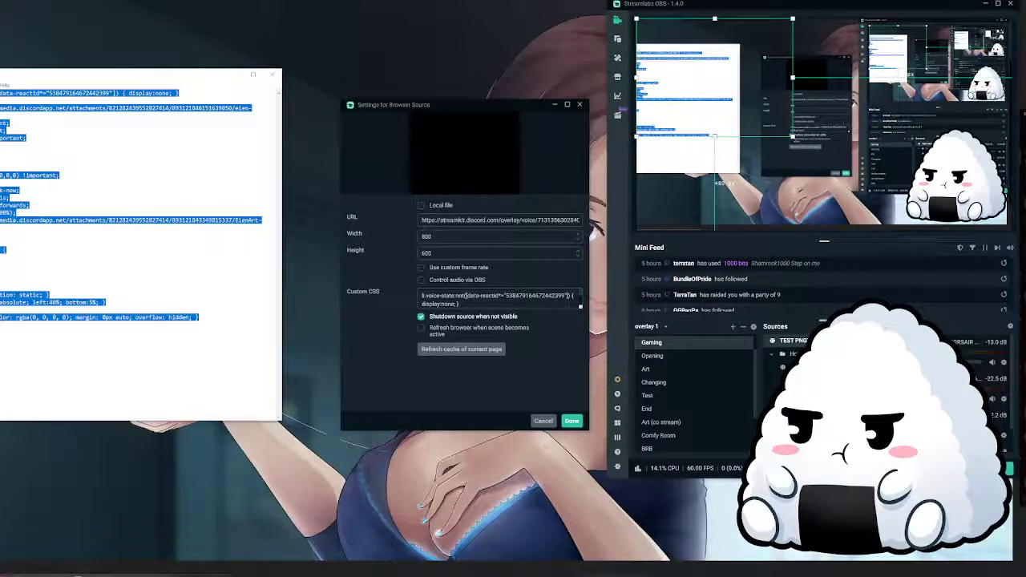
# Switch to Discord, shrink its window, join the PNG TUBER TEST voice channel, and move the window clear of the source settings
pyautogui.moveTo(1025, 80); pyautogui.dragTo(577, 18)
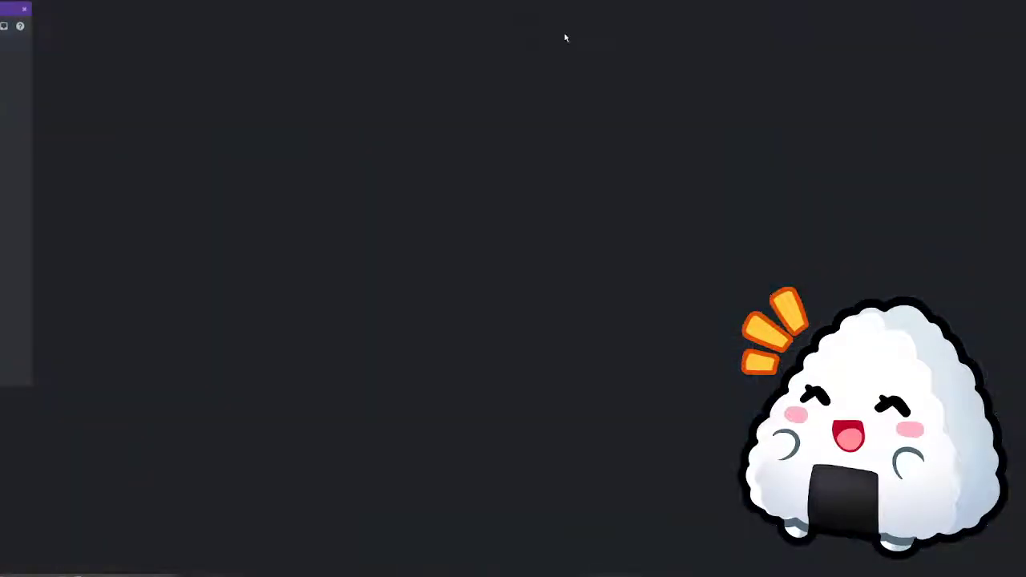
pyautogui.click(1009, 0)
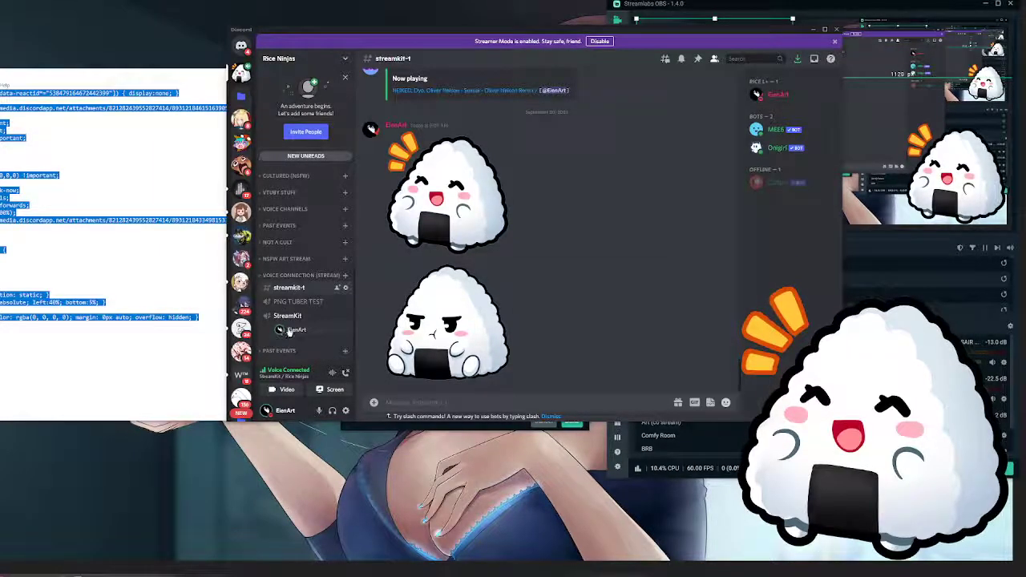
pyautogui.click(287, 303)
pyautogui.click(576, 255)
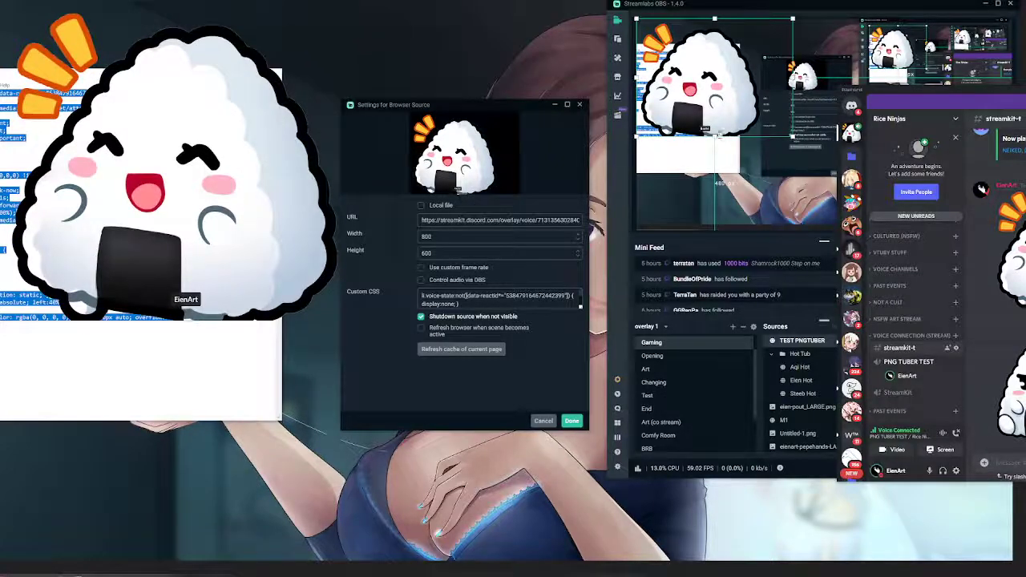
# Try heights of 800, 700 and 650 for the browser source
pyautogui.moveTo(444, 253); pyautogui.dragTo(366, 264)
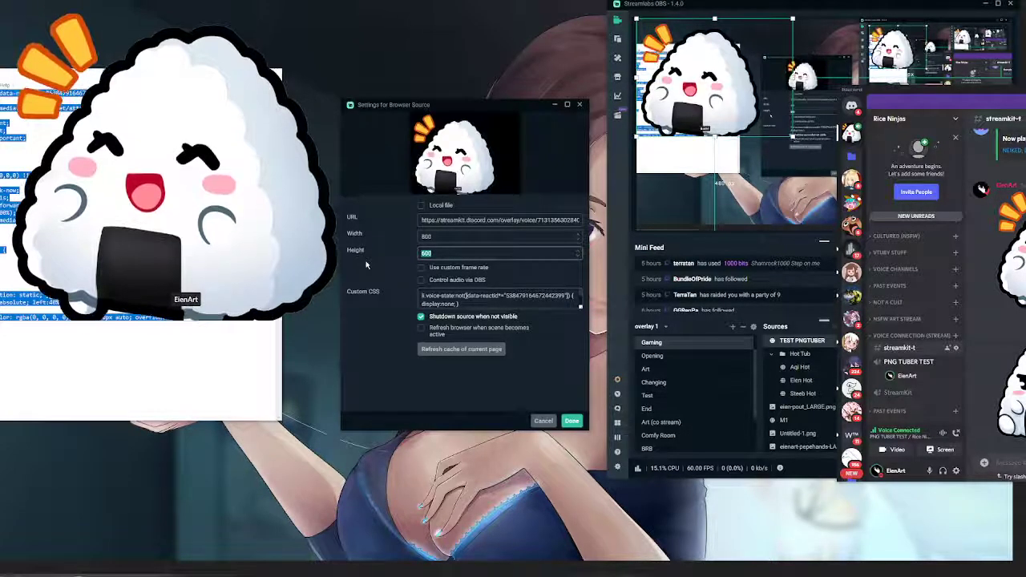
pyautogui.write('800')
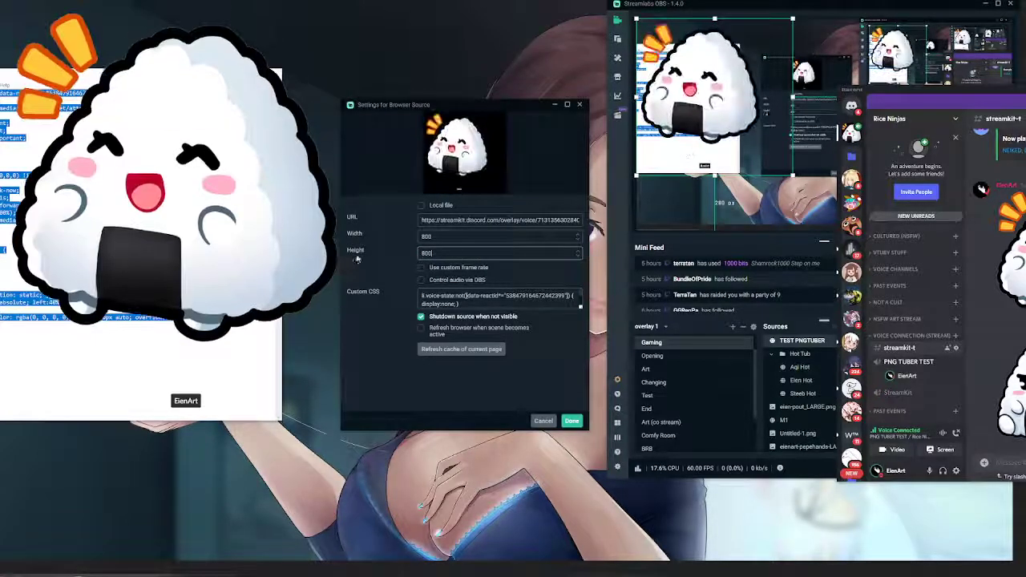
pyautogui.moveTo(441, 255); pyautogui.dragTo(389, 266)
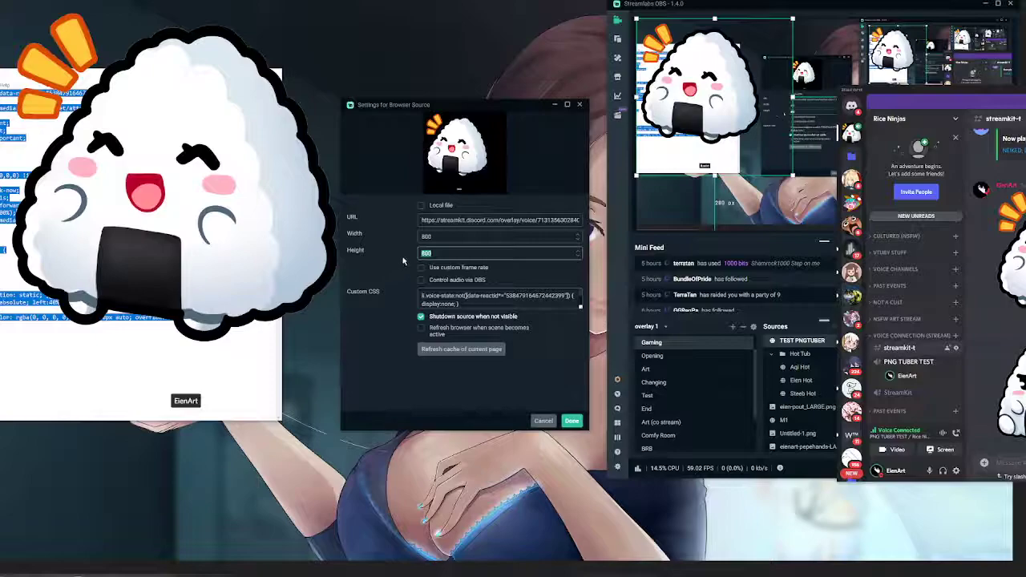
pyautogui.write('8')
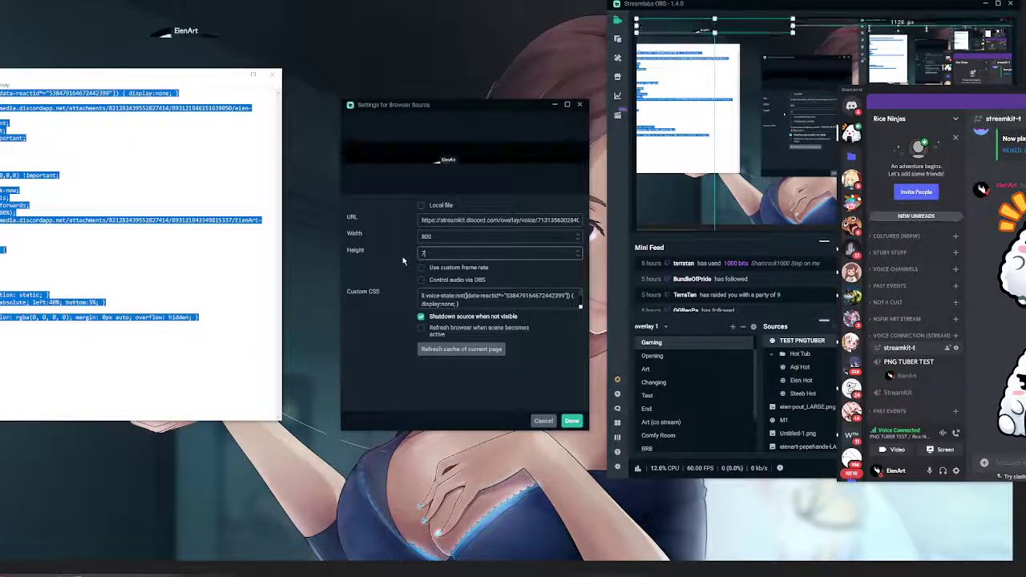
pyautogui.write('00')
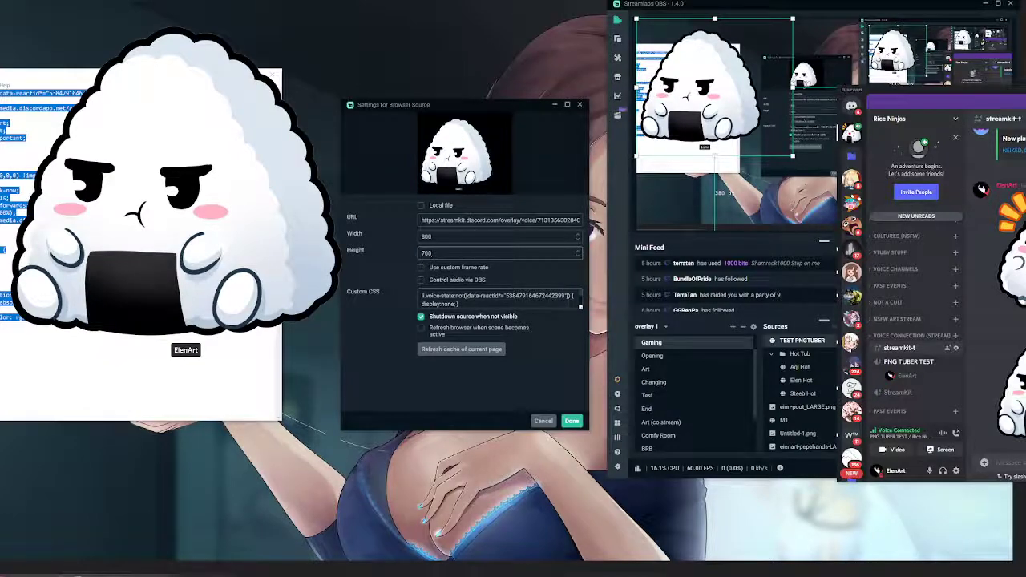
pyautogui.hotkey('ctrl', 'a')
pyautogui.write('600')
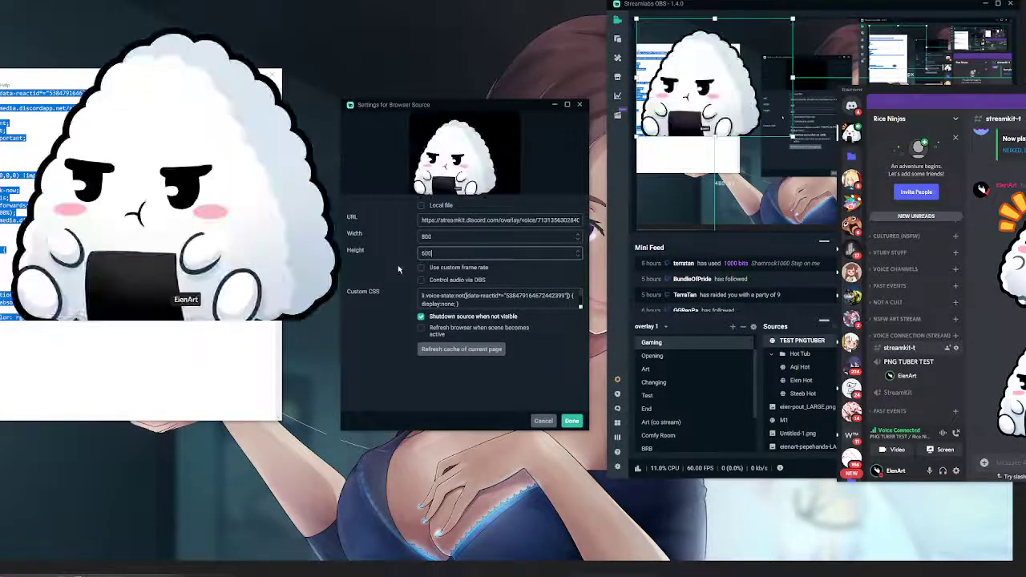
pyautogui.press('BackSpace')
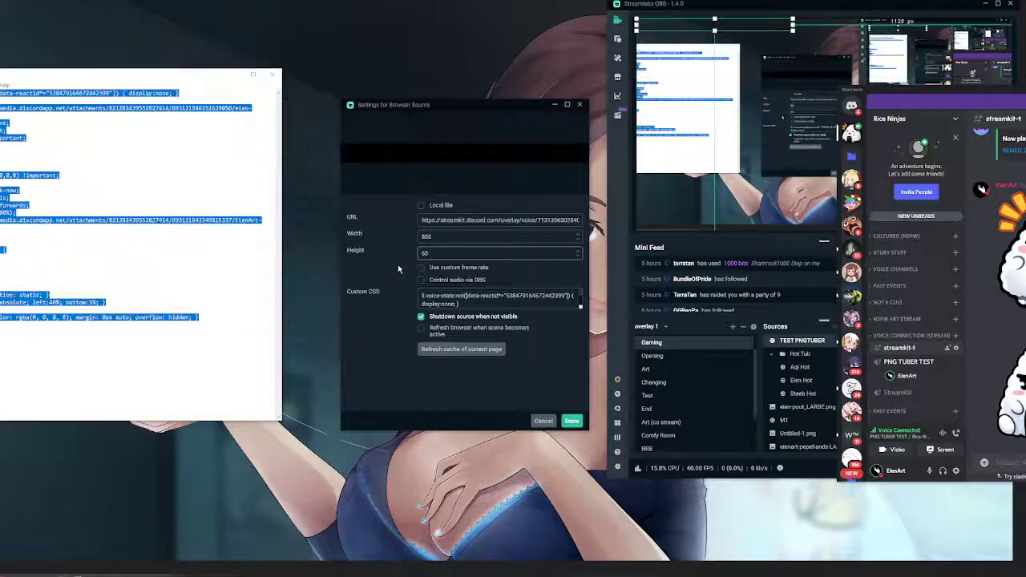
pyautogui.write('5')
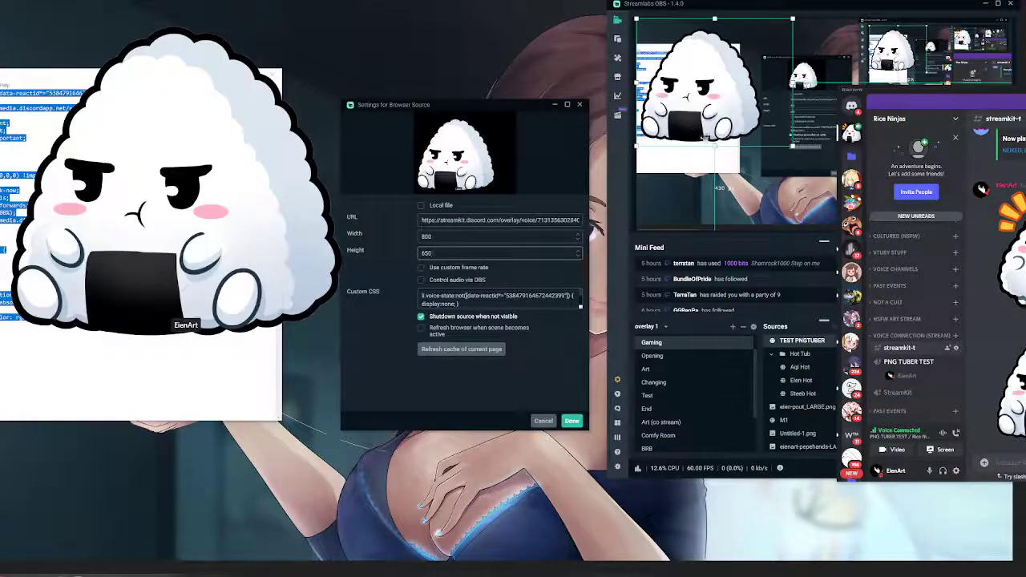
# Move the avatar source lower on the canvas and set its height to 700
pyautogui.moveTo(698, 138); pyautogui.dragTo(717, 203)
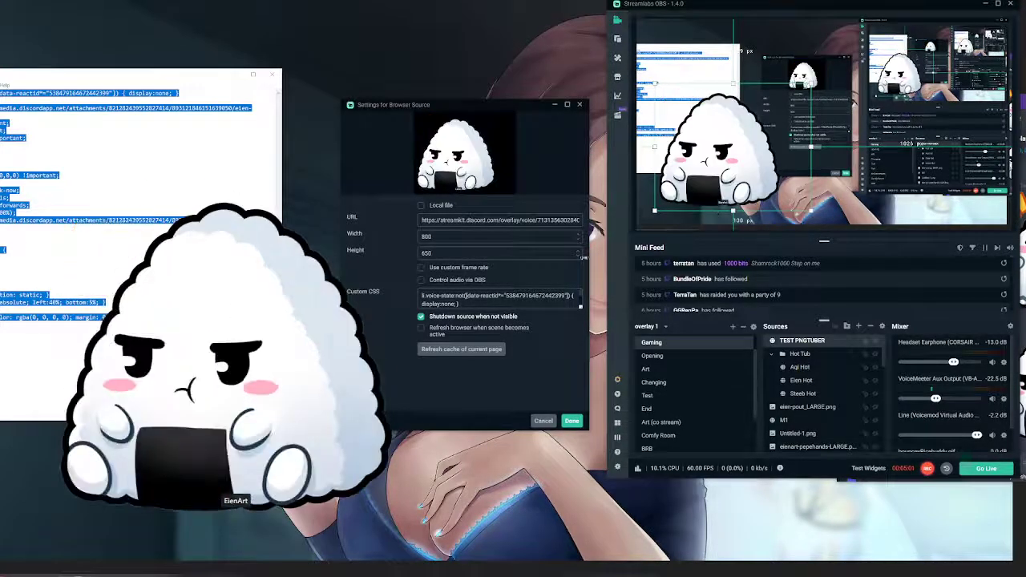
pyautogui.moveTo(437, 253); pyautogui.dragTo(390, 265)
pyautogui.write('700')
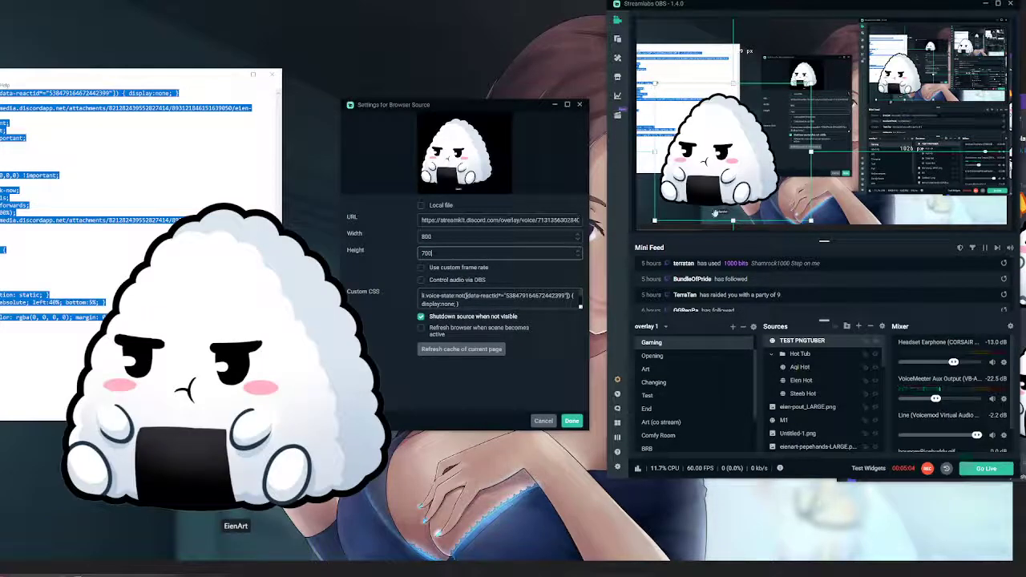
# Crop the name label off the avatar source's bottom and the empty space off its right side, and place it in the canvas's lower-right corner
pyautogui.moveTo(745, 158); pyautogui.dragTo(758, 157)
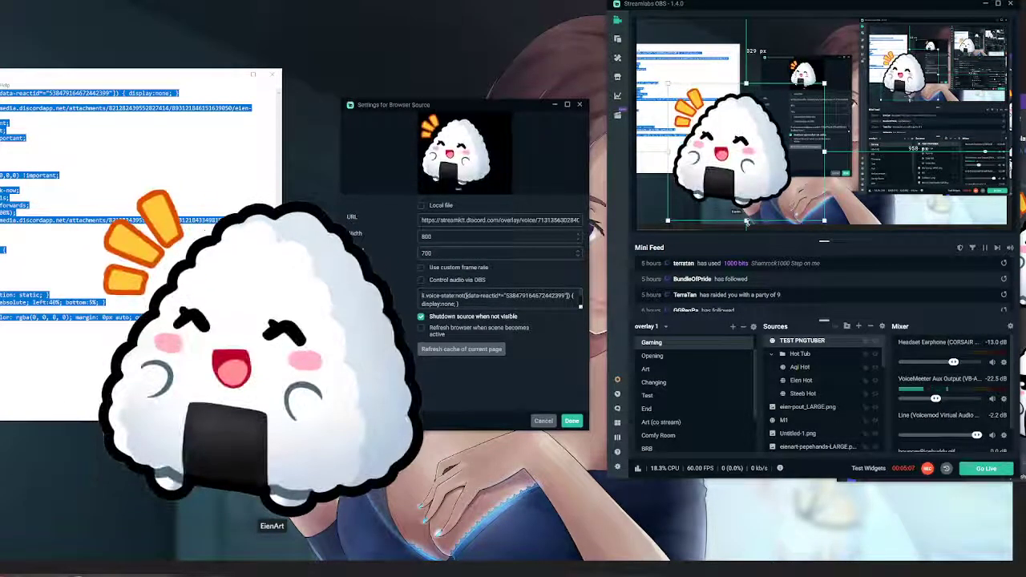
pyautogui.moveTo(746, 220); pyautogui.dragTo(746, 209)
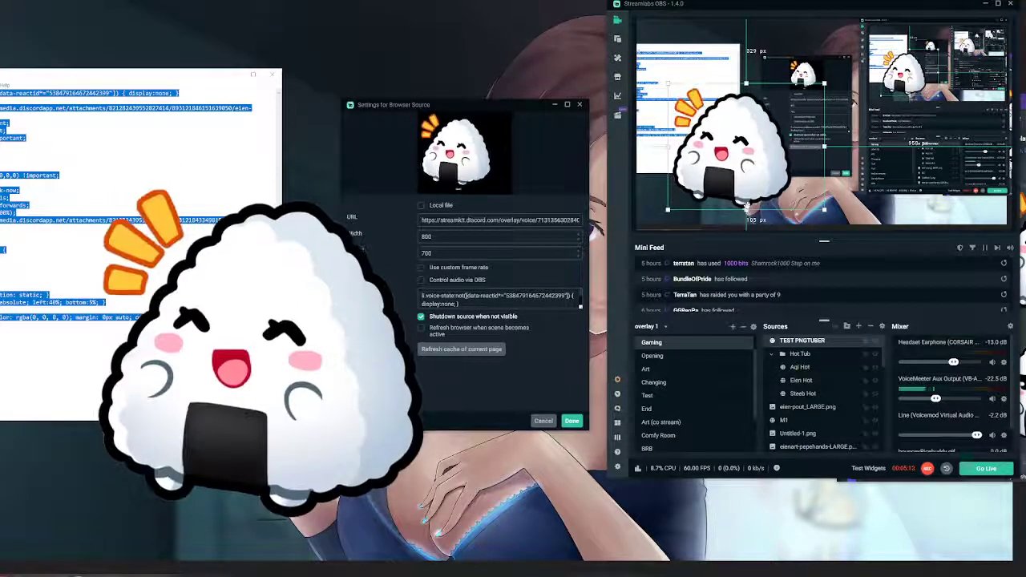
pyautogui.moveTo(825, 149); pyautogui.dragTo(796, 146)
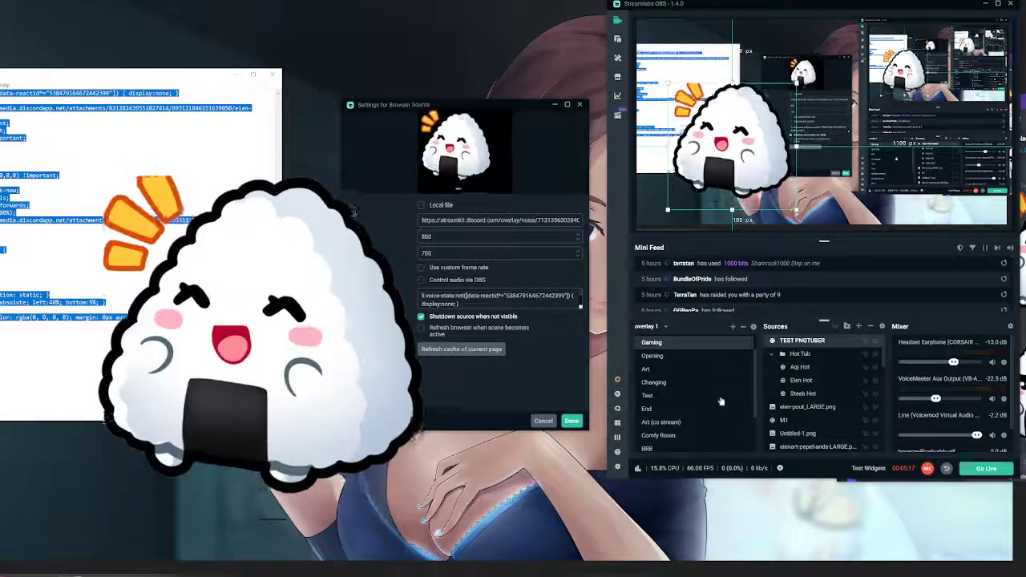
pyautogui.moveTo(718, 138); pyautogui.dragTo(934, 157)
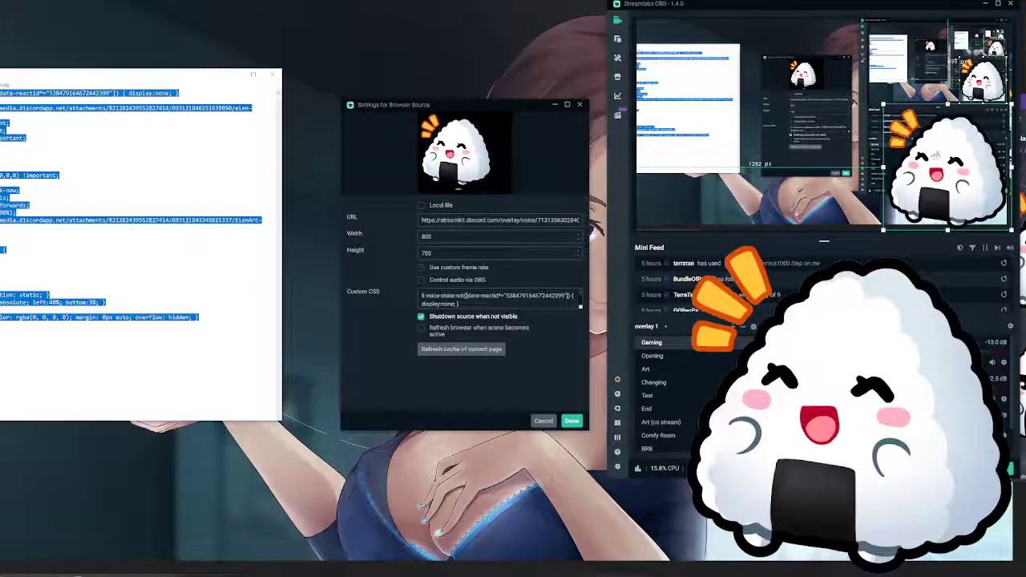